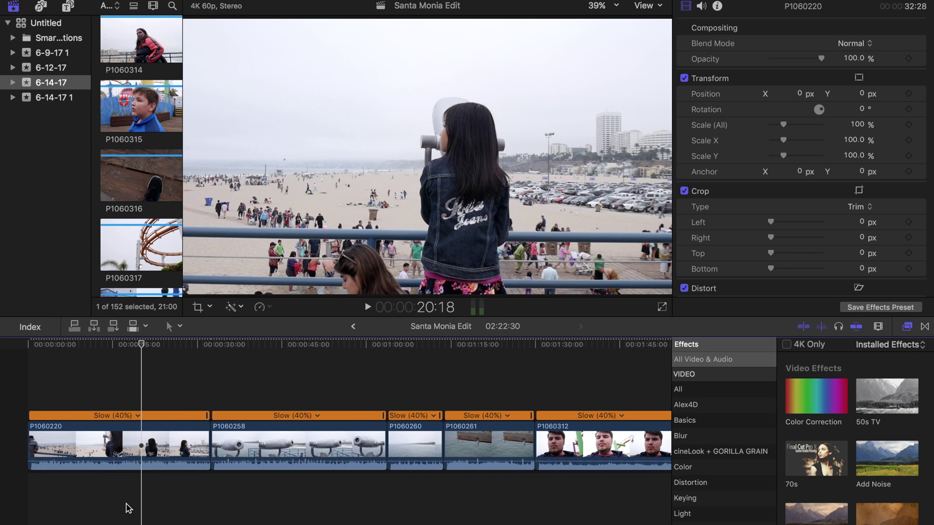
# - Review the opening pier clip P1060220 and trim its start to the playhead
pyautogui.press('space')
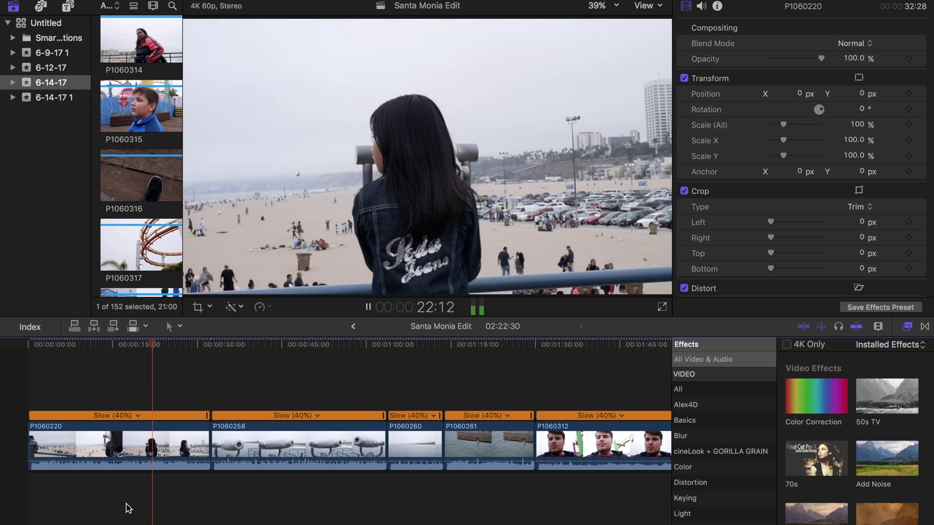
pyautogui.press('space')
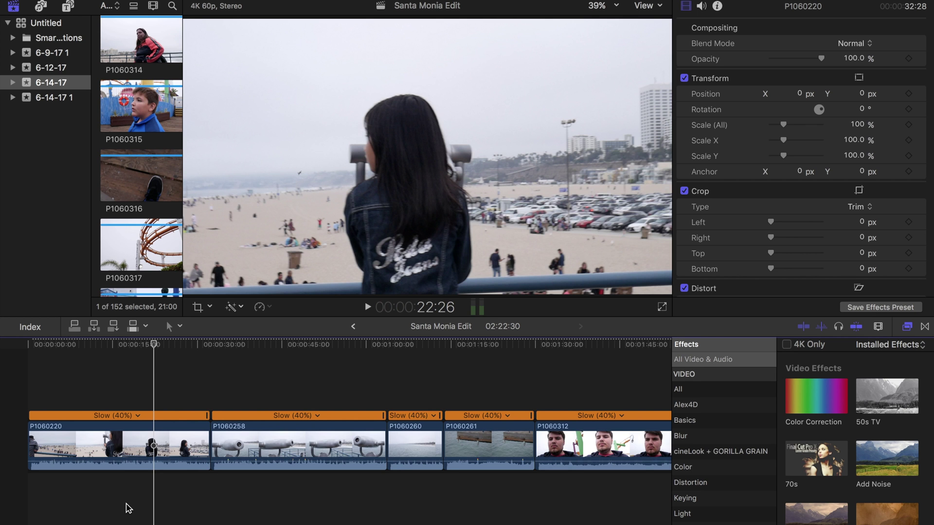
pyautogui.press('space')
pyautogui.press('space')
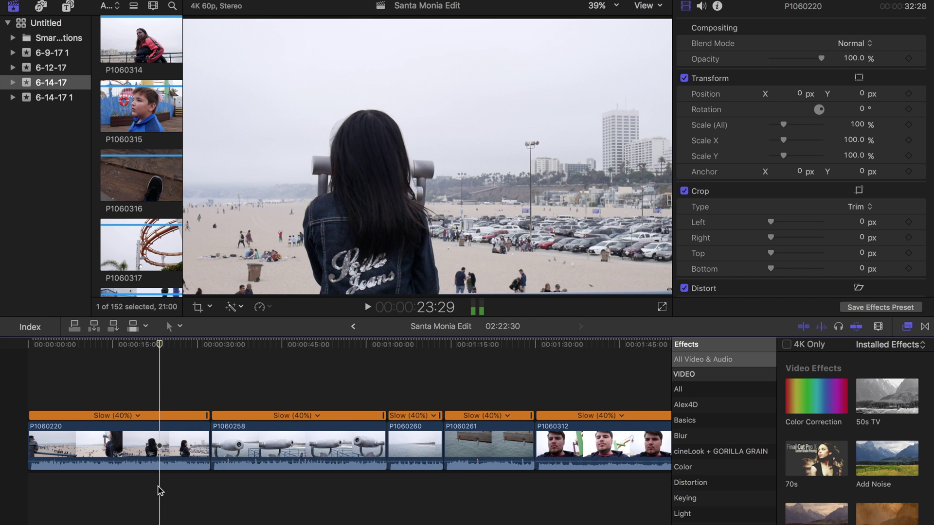
pyautogui.hotkey('alt', '[')
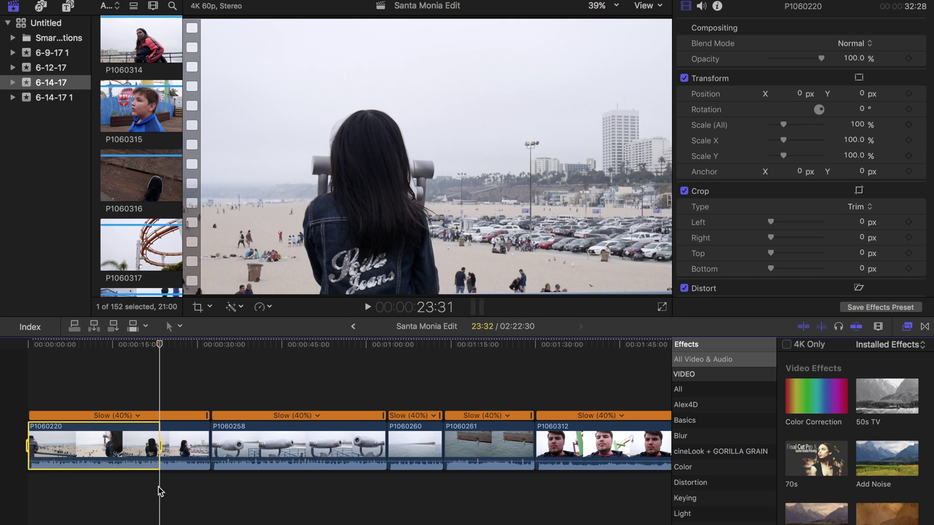
# - Replay from the start and cut off P1060220's tail at the stopping point
pyautogui.press('super+4')
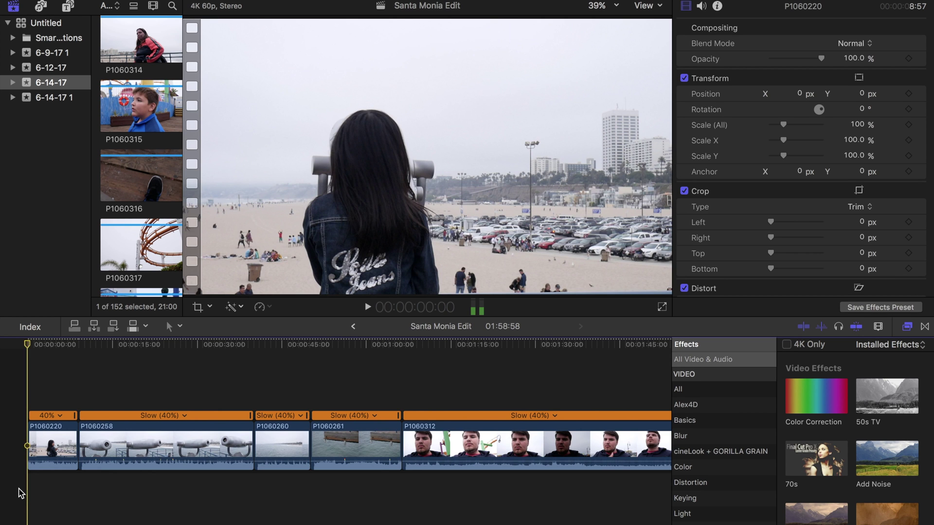
pyautogui.press('space')
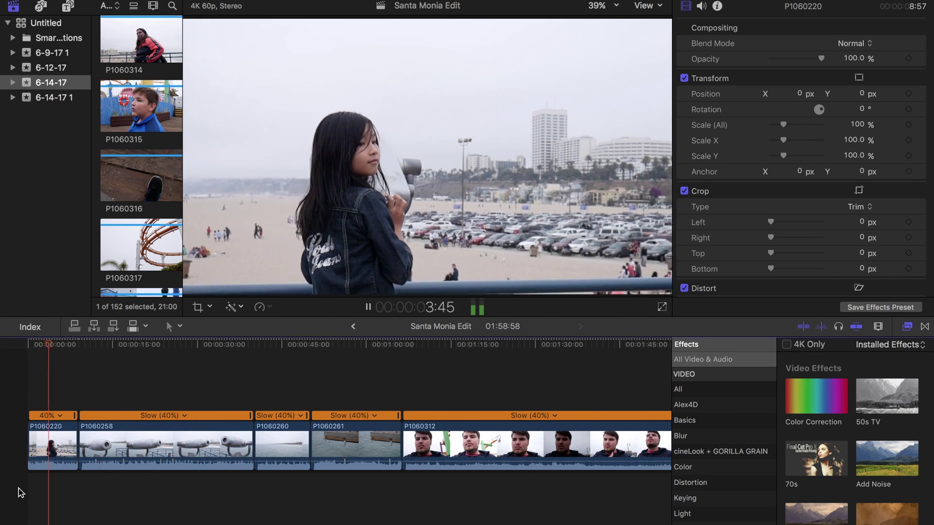
pyautogui.press('space')
pyautogui.press('super+b')
pyautogui.press('Delete')
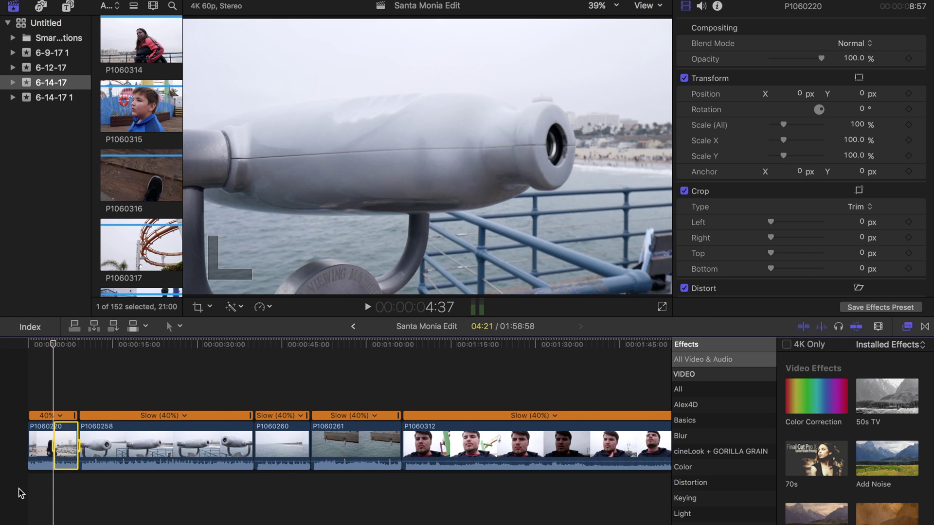
# - Check the 4:37 P1060220 clip, select P1060258's later stretch, then clear the selection
pyautogui.click(39, 445)
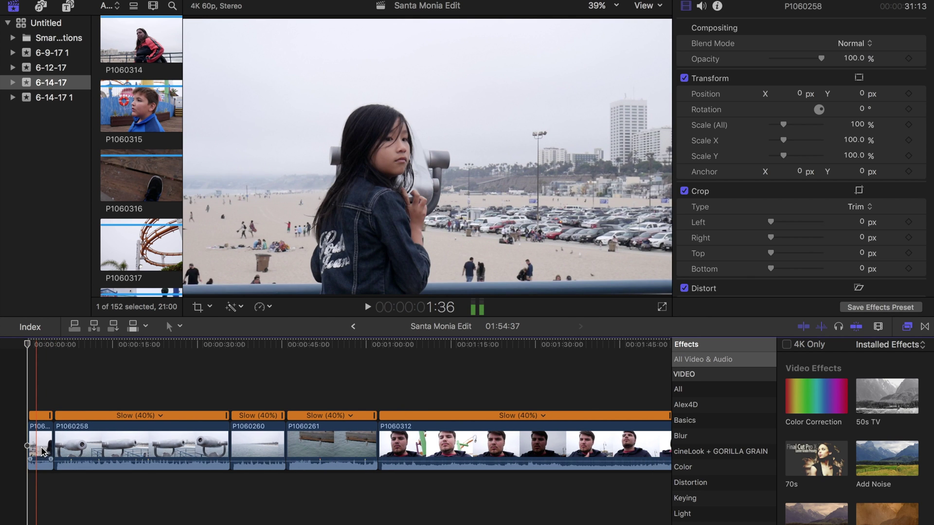
pyautogui.click(43, 448)
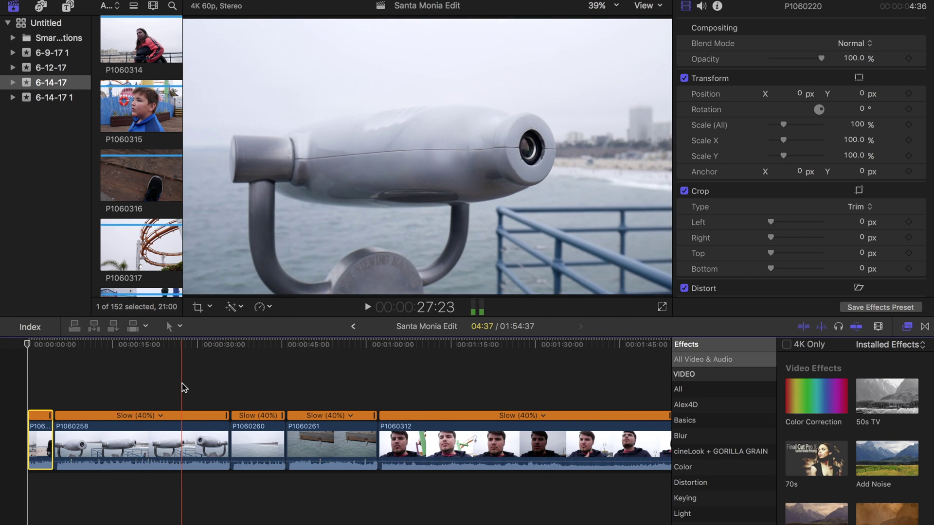
pyautogui.press('c')
pyautogui.click(180, 385)
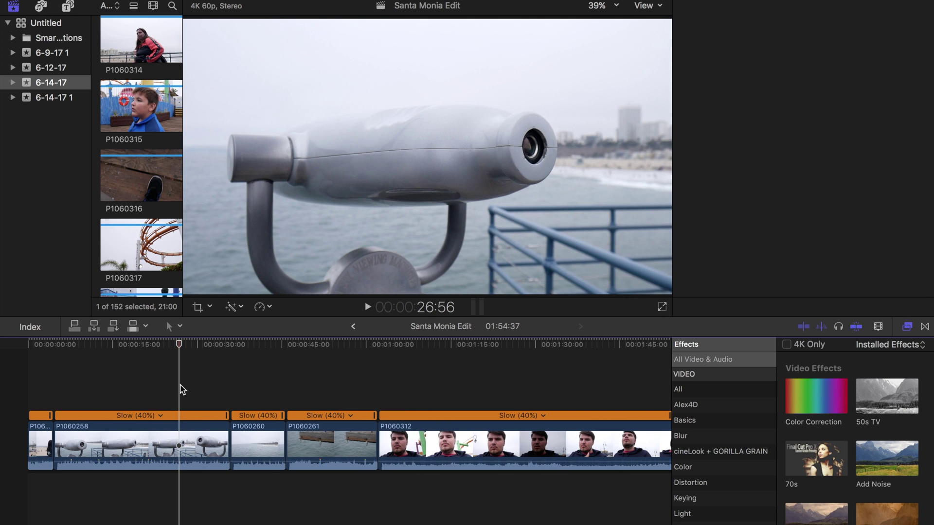
# - Ripple-delete the part of P1060258 before the playhead and play from the new edit point
pyautogui.press('c')
pyautogui.press('Delete')
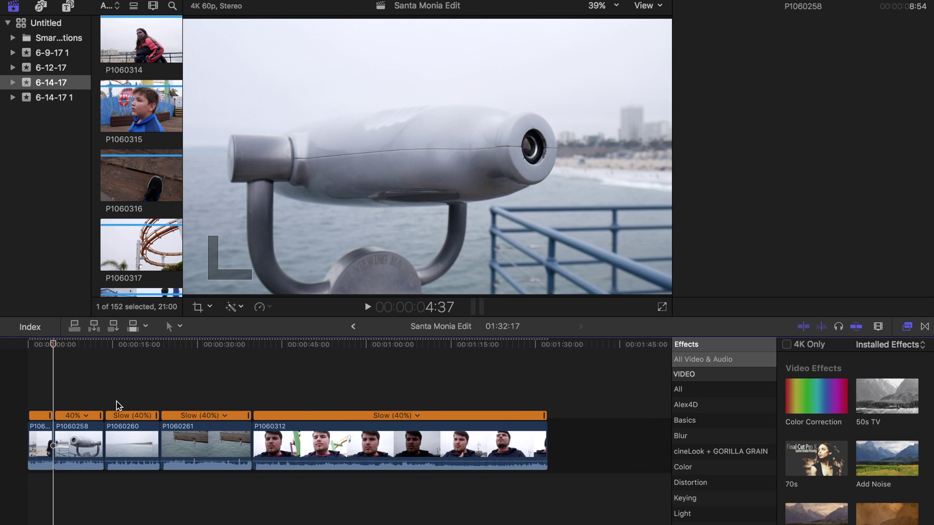
pyautogui.press('space')
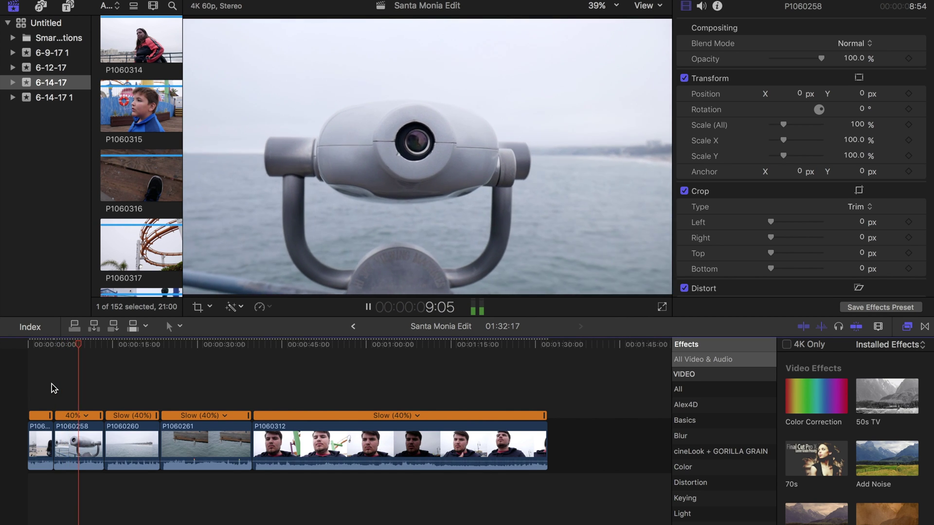
pyautogui.press('space')
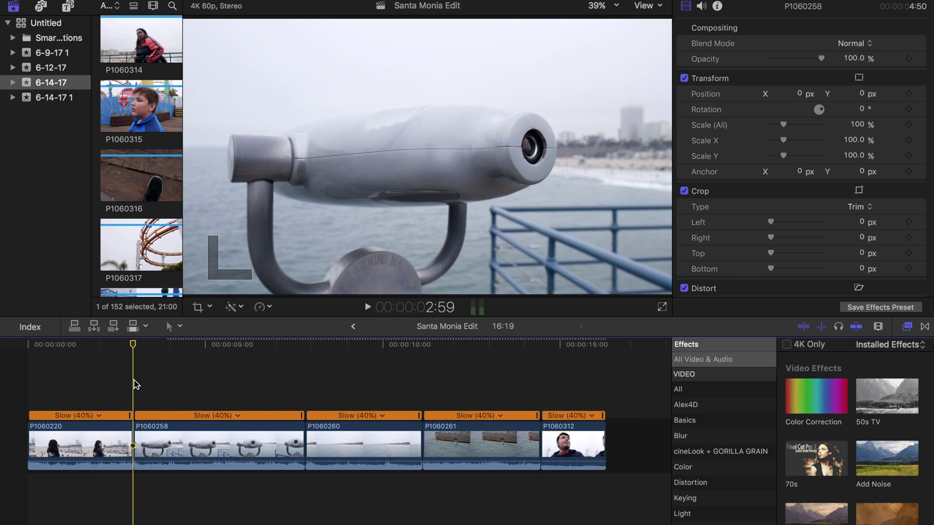
# - Trim the start and end of binocular clip P1060258 at the playhead into a brief shot
pyautogui.press('l')
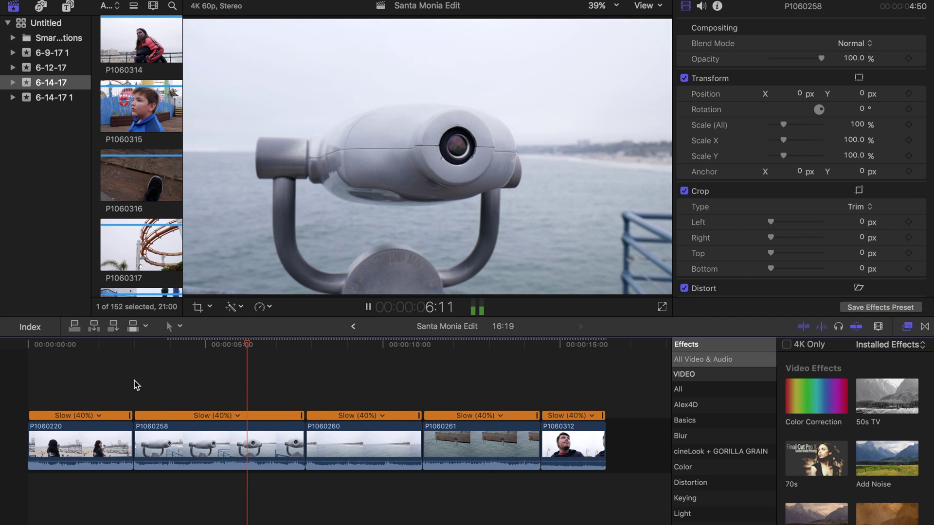
pyautogui.press('k')
pyautogui.hotkey('alt', ']')
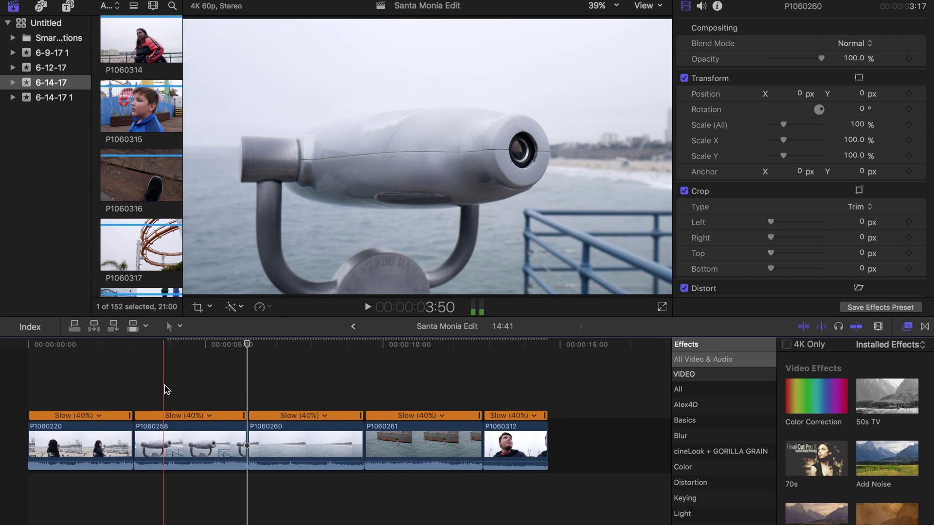
pyautogui.hotkey('alt', '[')
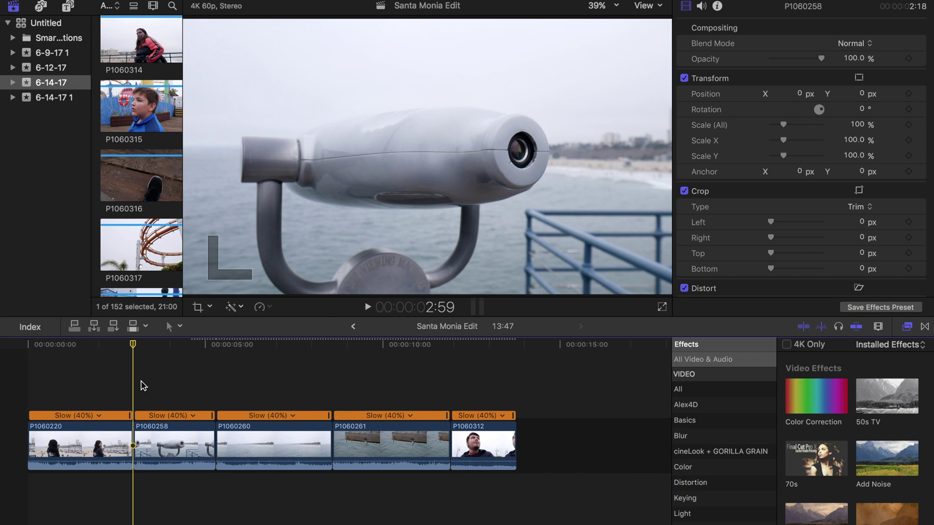
pyautogui.hotkey('alt', ']')
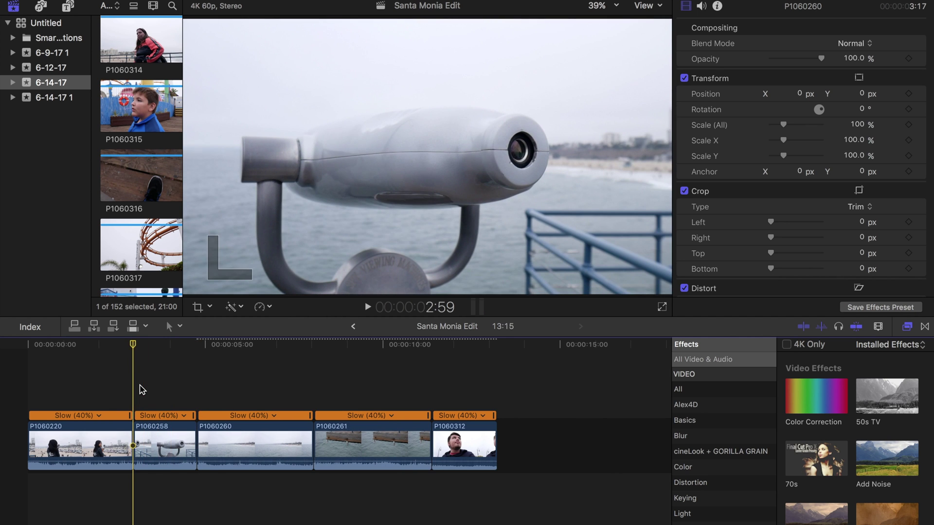
# - Replay the 10:33 edit and select the opening clip P1060220
pyautogui.press('l')
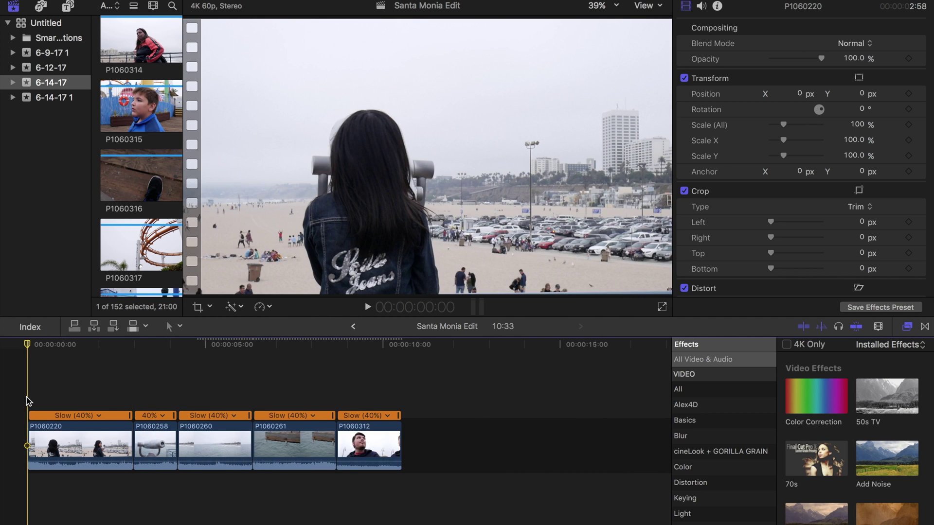
pyautogui.press('space')
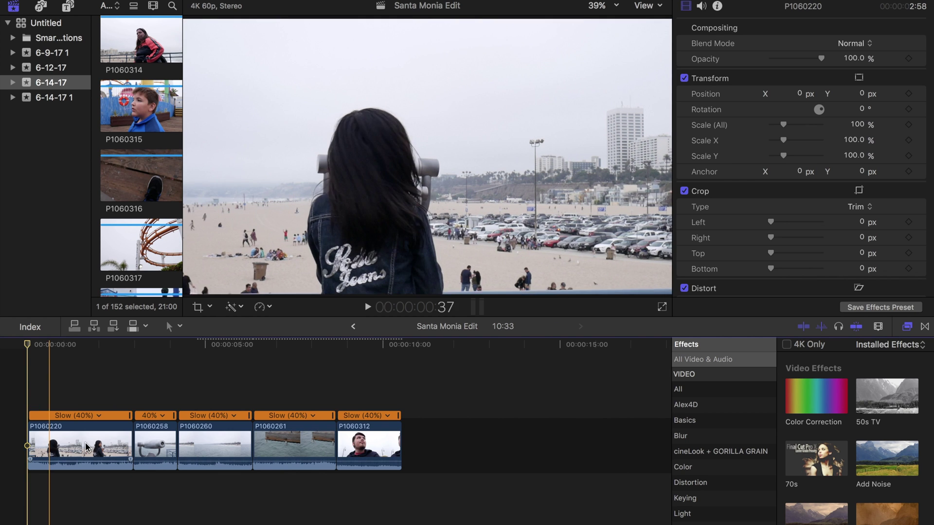
pyautogui.click(81, 444)
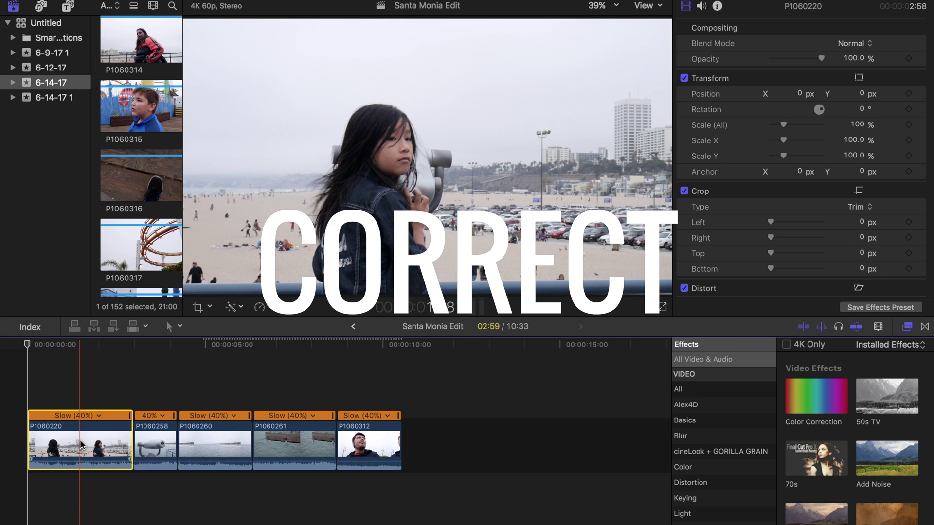
# - Show P1060220's Color Board Exposure tab and luma waveform, parked on its first frame
pyautogui.press('super+6')
pyautogui.press('super+7')
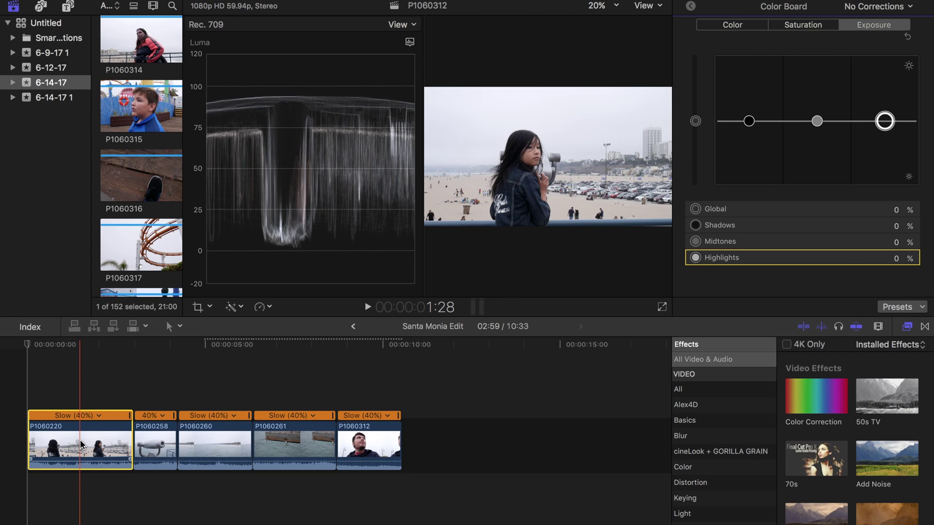
pyautogui.press('Home')
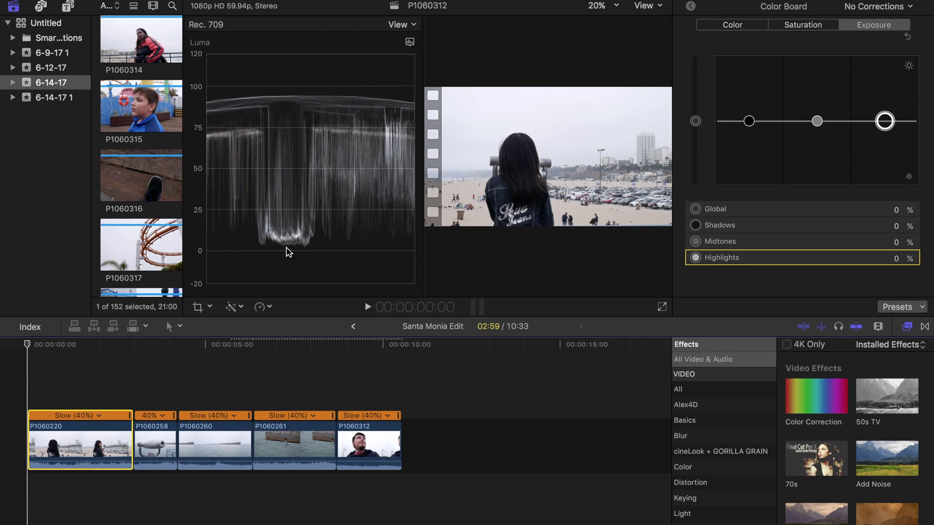
# - Set P1060220's Shadows to -3% and Highlights to 5%
pyautogui.moveTo(749, 121); pyautogui.dragTo(750, 123)
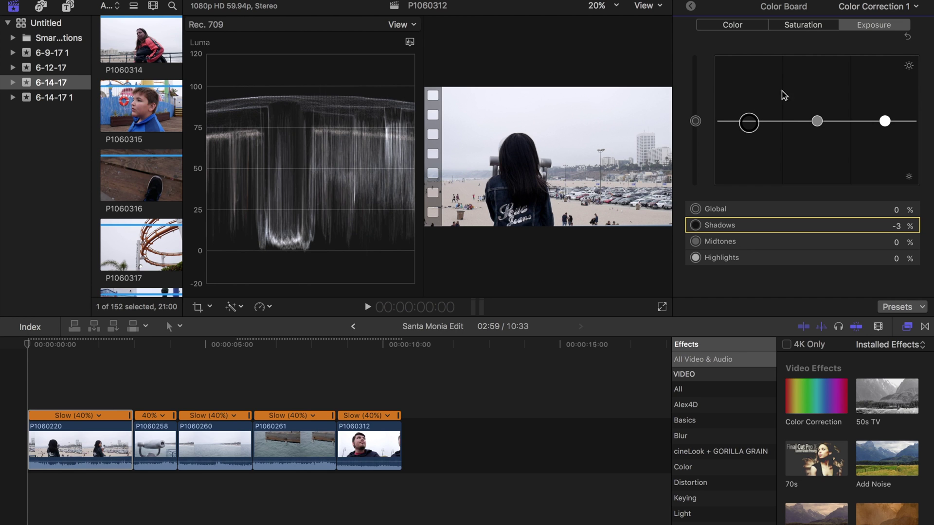
pyautogui.moveTo(885, 122); pyautogui.dragTo(885, 83)
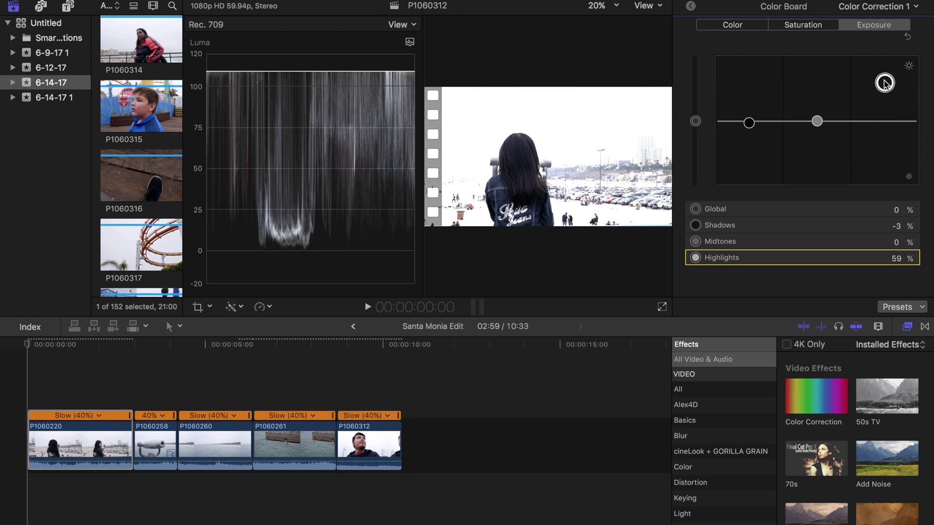
pyautogui.press('super+7')
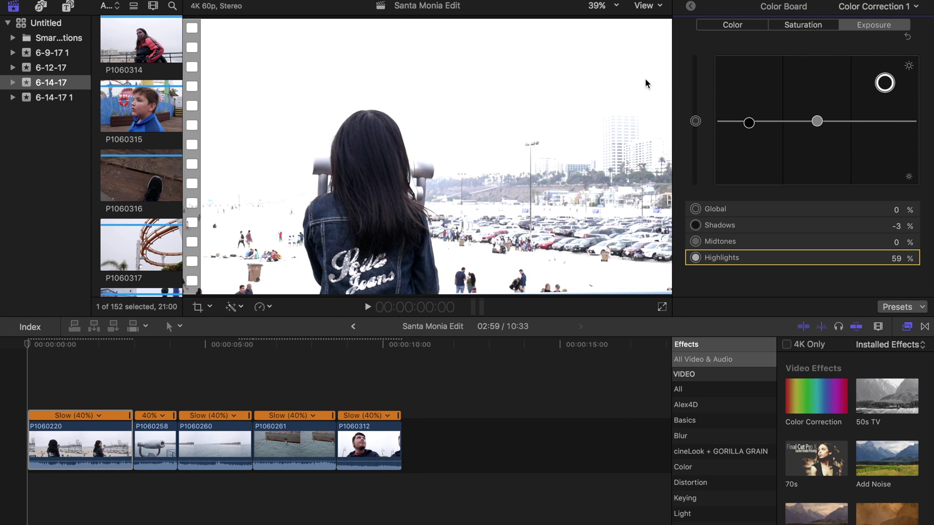
pyautogui.press('super+7')
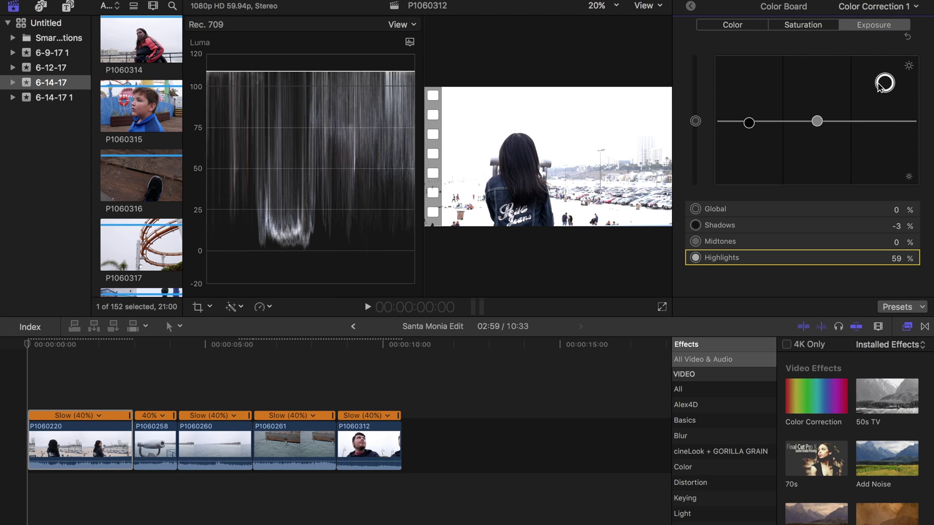
pyautogui.moveTo(881, 83); pyautogui.dragTo(889, 121)
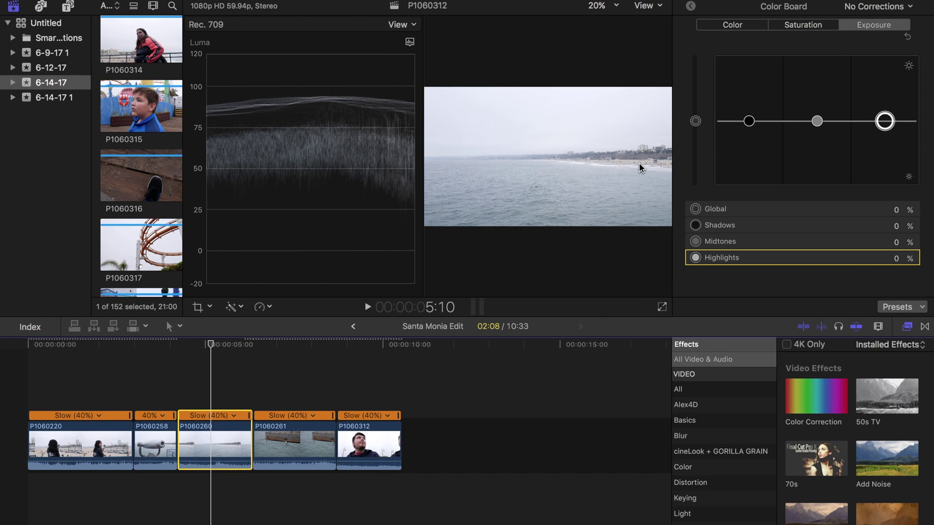
# - Darken ocean clip P1060260's shadows to -10%, lift its highlights, and start raising P1060261's highlights
pyautogui.moveTo(749, 121); pyautogui.dragTo(751, 129)
pyautogui.moveTo(884, 121); pyautogui.dragTo(886, 120)
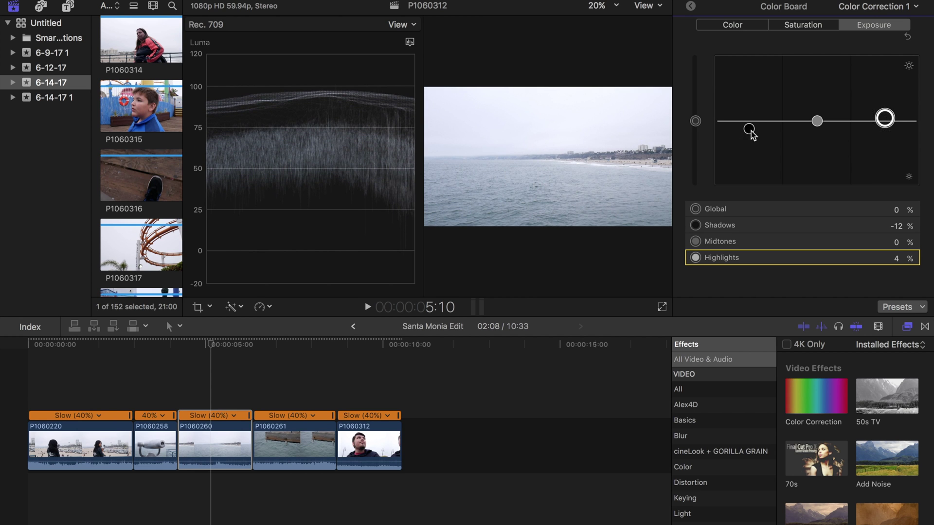
pyautogui.moveTo(749, 129); pyautogui.dragTo(753, 153)
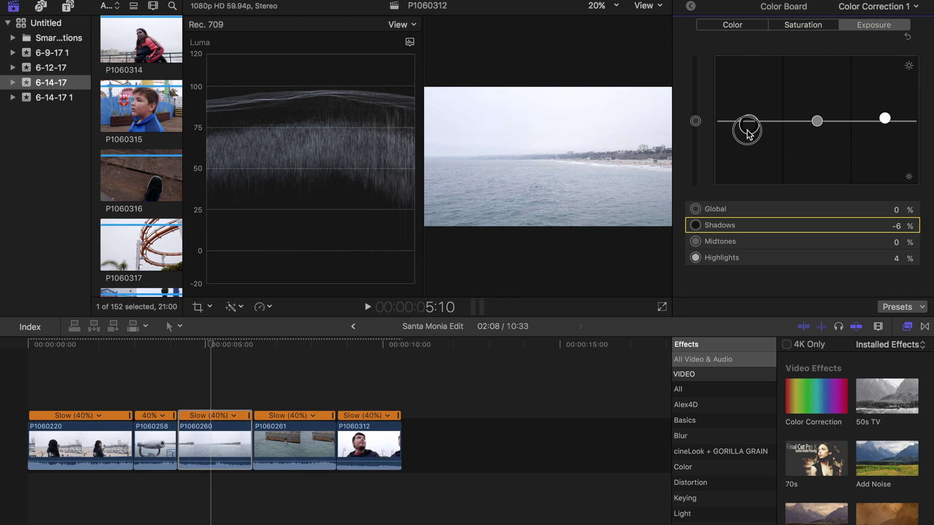
pyautogui.moveTo(748, 132); pyautogui.dragTo(747, 134)
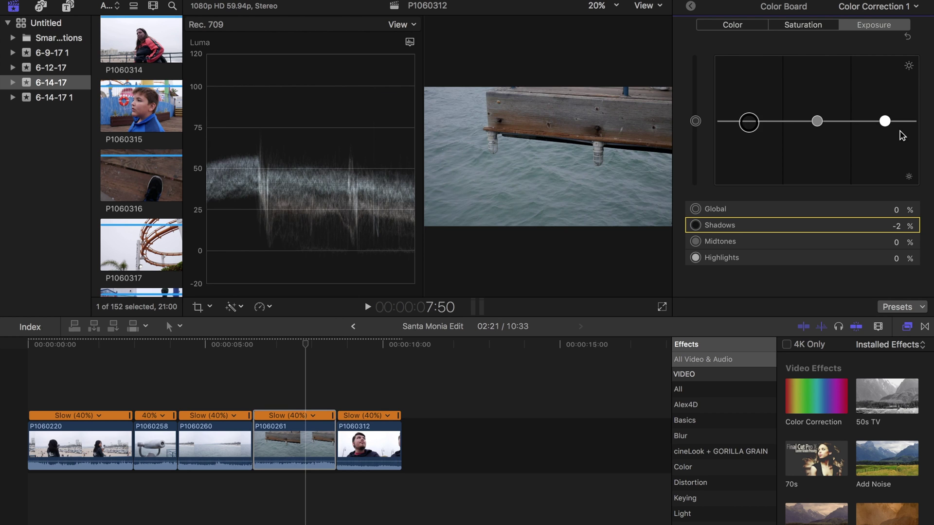
pyautogui.moveTo(885, 118)
pyautogui.mouseDown()
pyautogui.moveTo(884, 90)
pyautogui.moveTo(885, 101)
pyautogui.mouseUp()
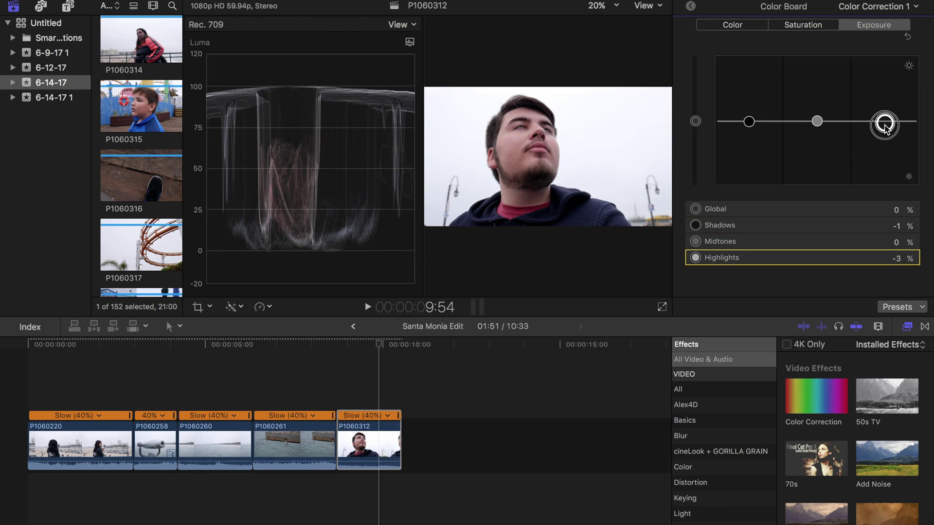
# - Preview the cineLook GORILLA GRAIN effects, park the playhead on P1060220, and show Titles and Generators
pyautogui.click(27, 388)
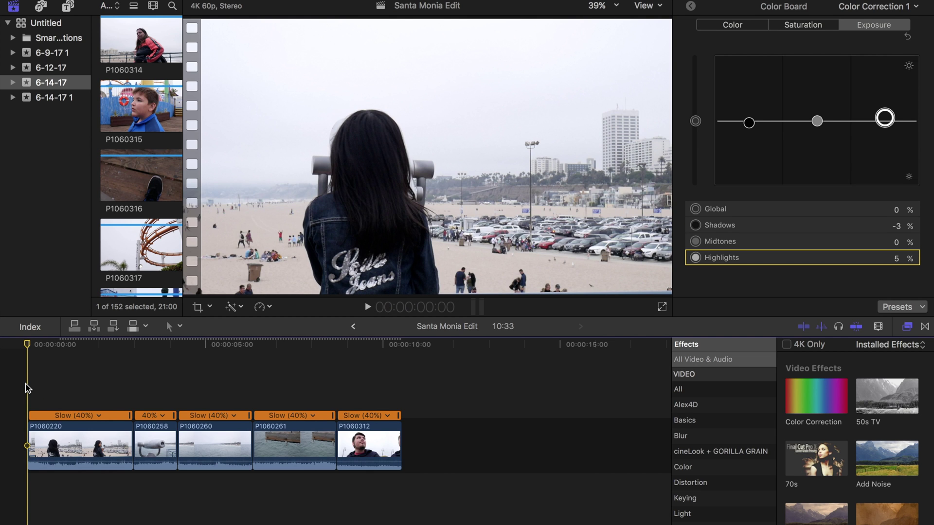
pyautogui.click(704, 456)
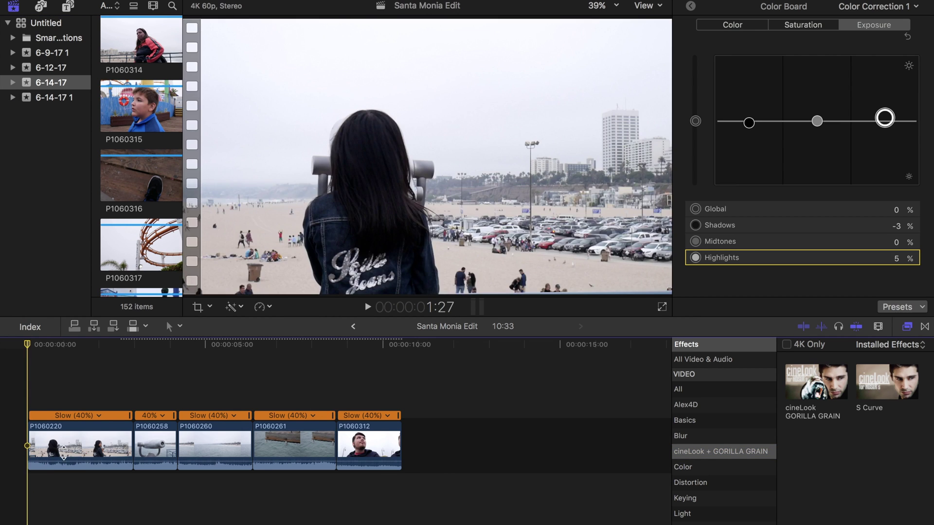
pyautogui.click(72, 402)
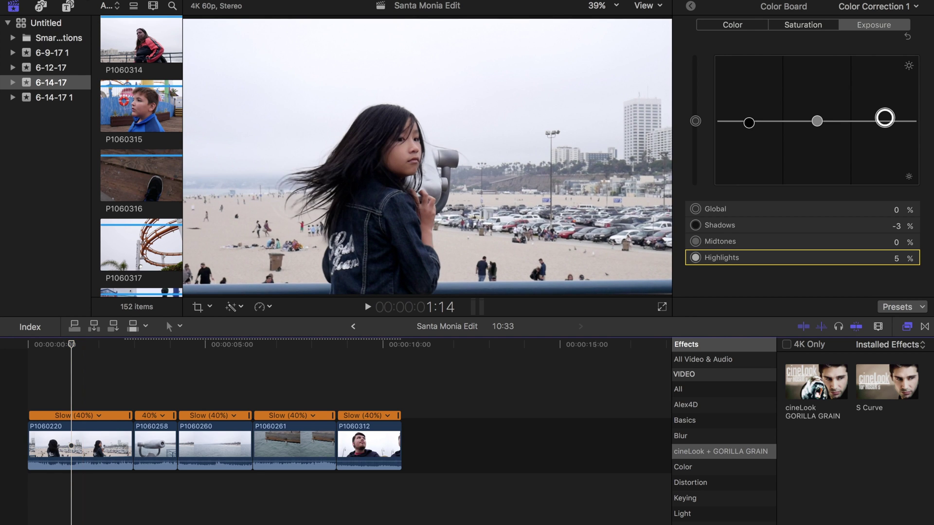
pyautogui.press('alt+super+1')
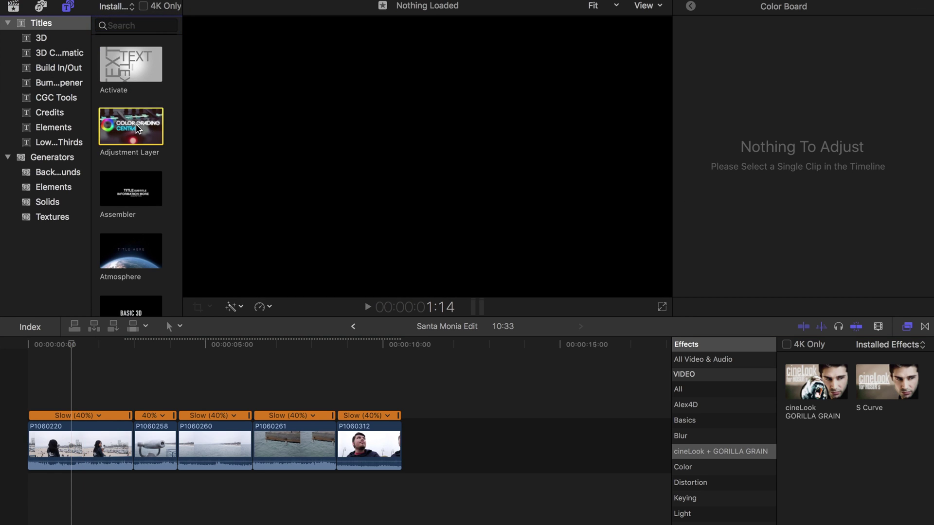
# - Place an Adjustment Layer above the clips, extend it to 10:33, and drop cineLook GORILLA GRAIN onto it
pyautogui.moveTo(141, 127); pyautogui.dragTo(30, 396)
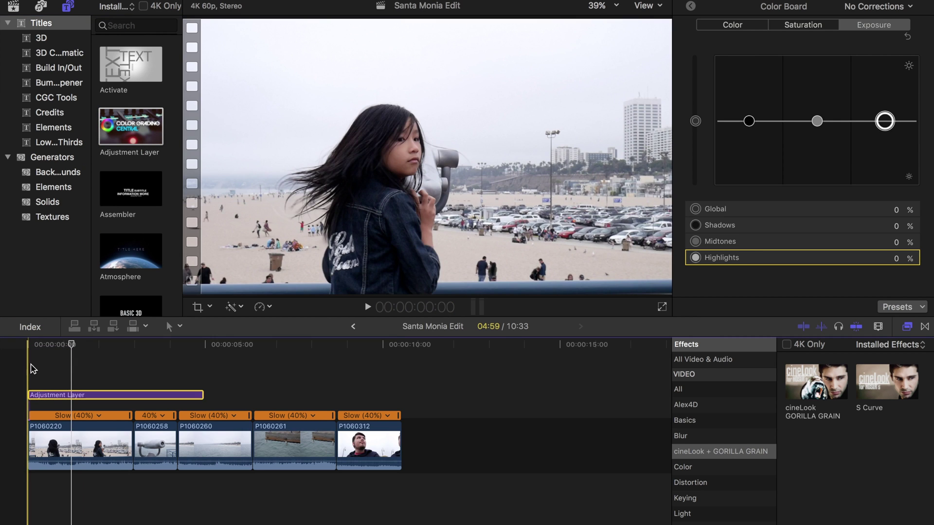
pyautogui.moveTo(200, 399); pyautogui.dragTo(402, 399)
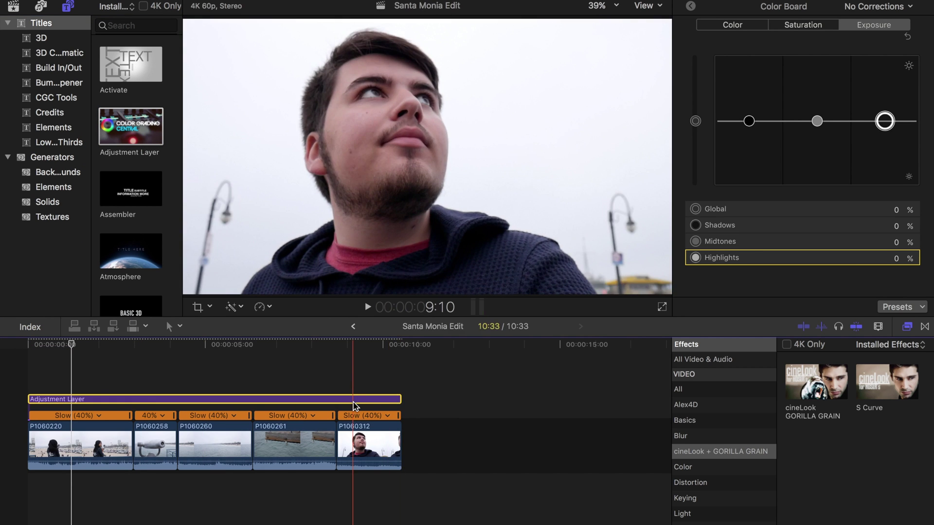
pyautogui.click(339, 395)
pyautogui.click(339, 395)
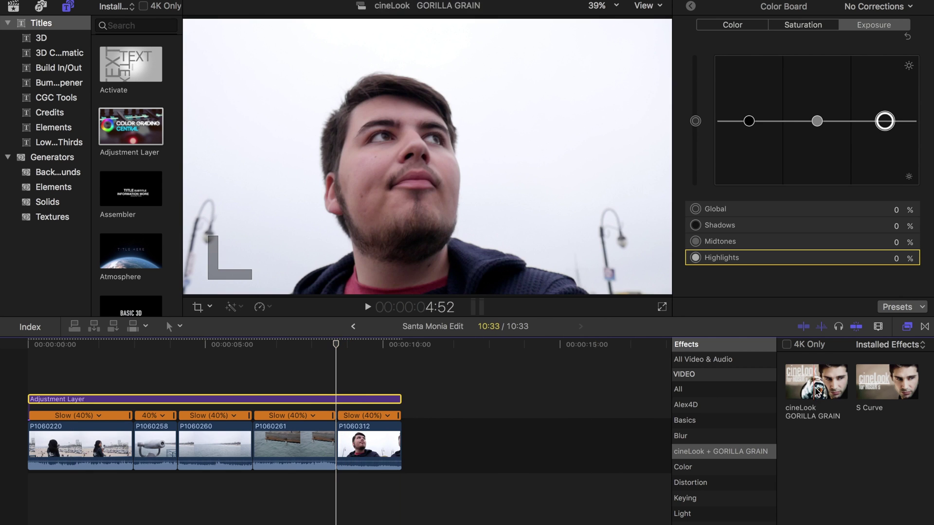
pyautogui.moveTo(811, 389); pyautogui.dragTo(325, 398)
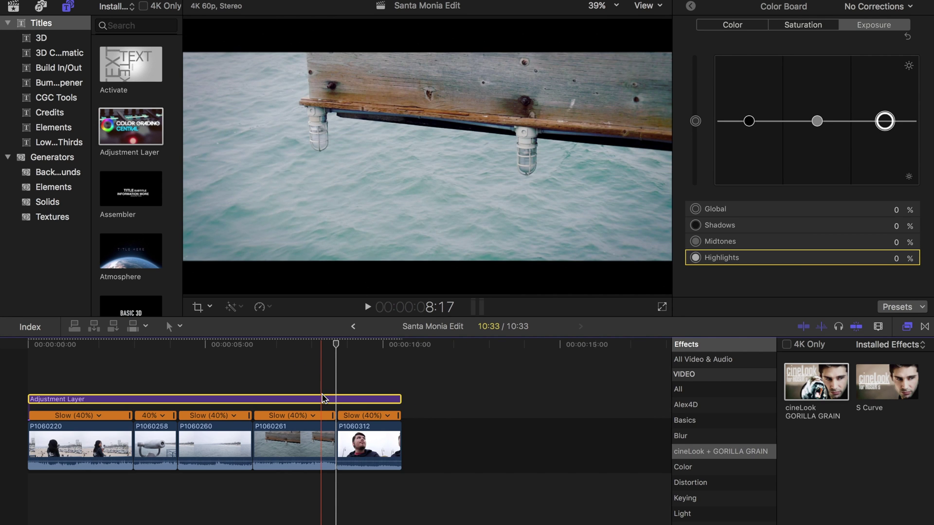
# - Lower the adjustment layer's cineLook Color Treatment to 6.83
pyautogui.click(690, 7)
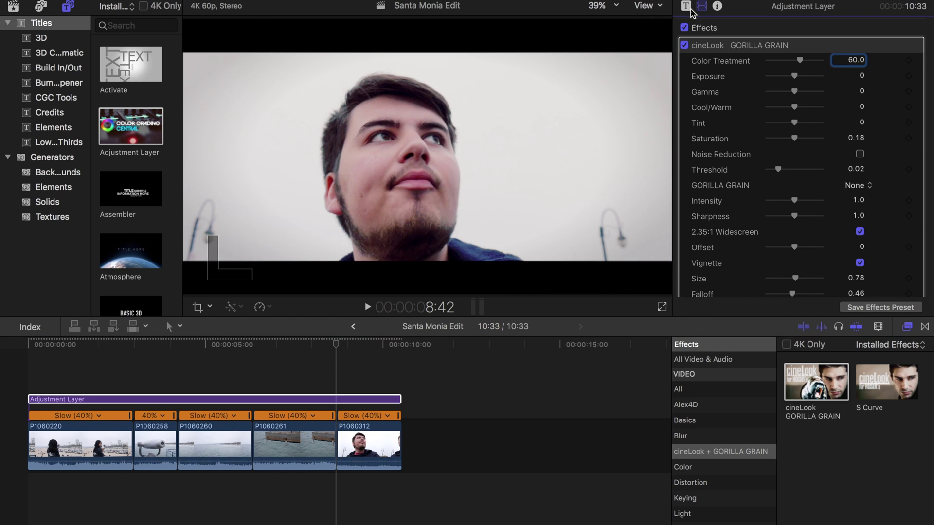
pyautogui.click(263, 399)
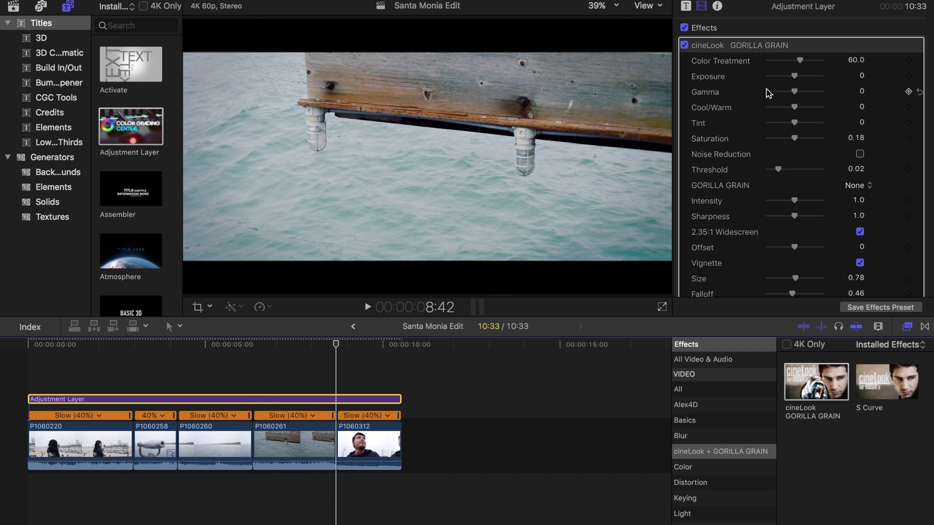
pyautogui.moveTo(800, 63); pyautogui.dragTo(771, 62)
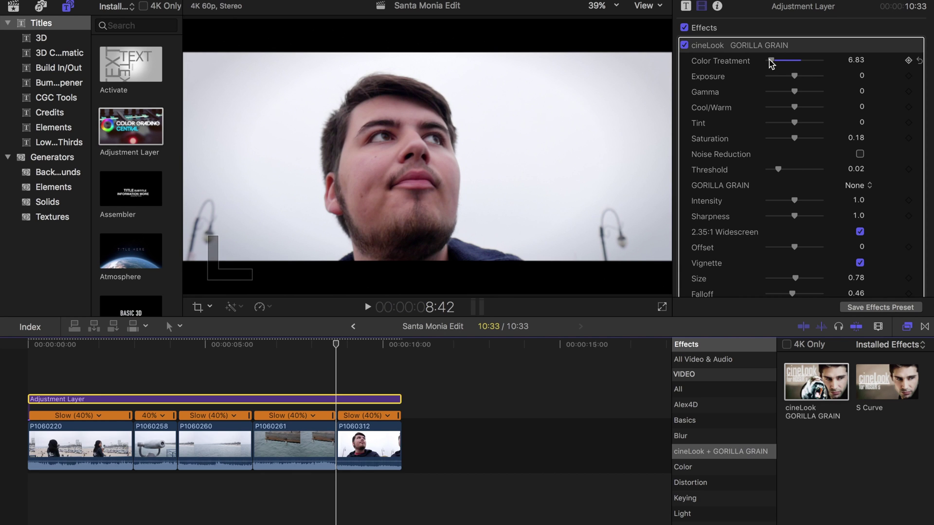
# - Compare cineLook off and on, toggle the 0.78 vignette, then select clip P1060220
pyautogui.click(684, 46)
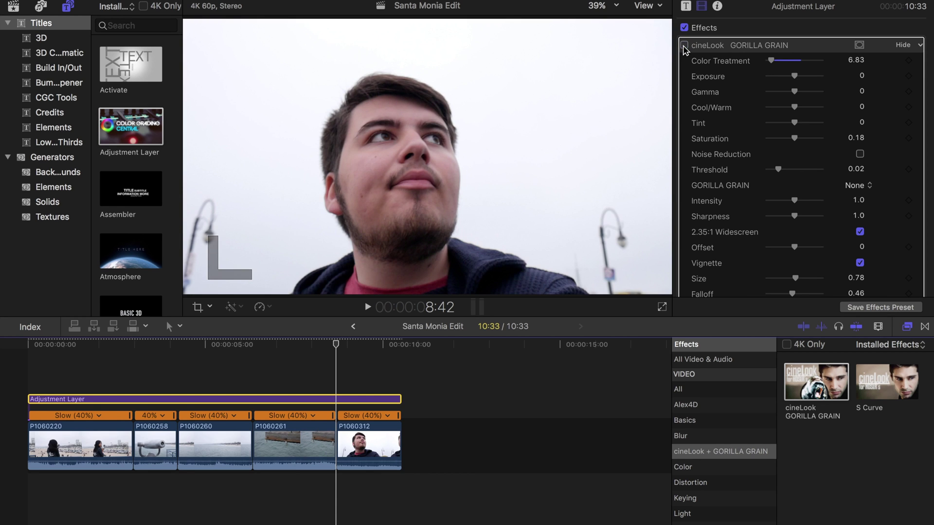
pyautogui.click(684, 46)
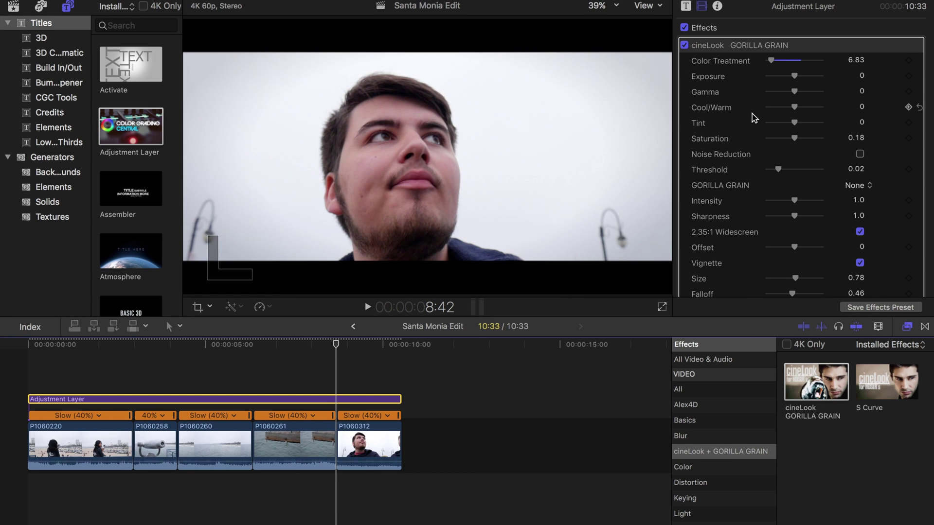
pyautogui.scroll(-3, 777, 165)
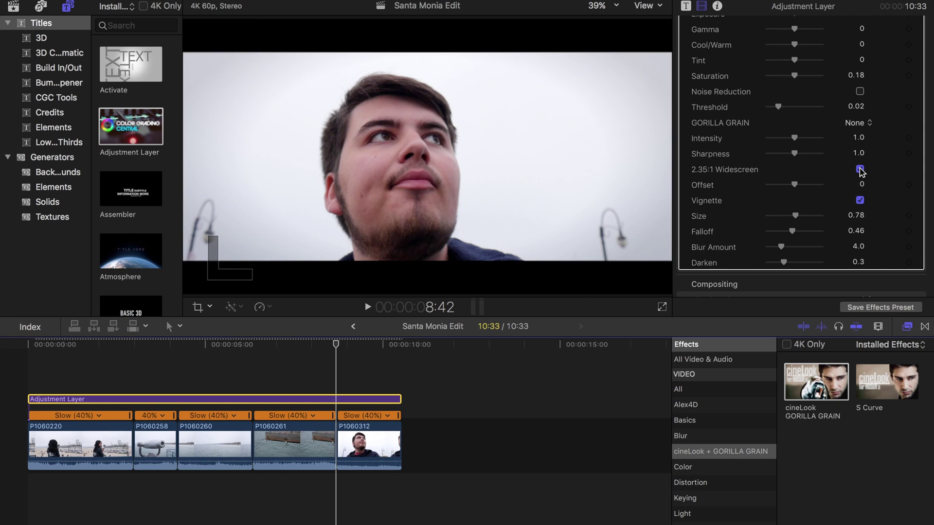
pyautogui.click(859, 201)
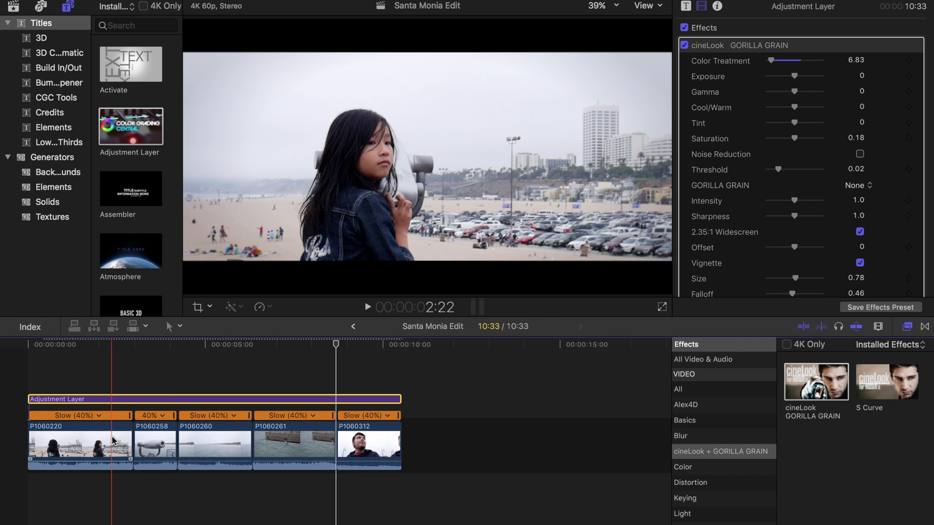
pyautogui.click(113, 441)
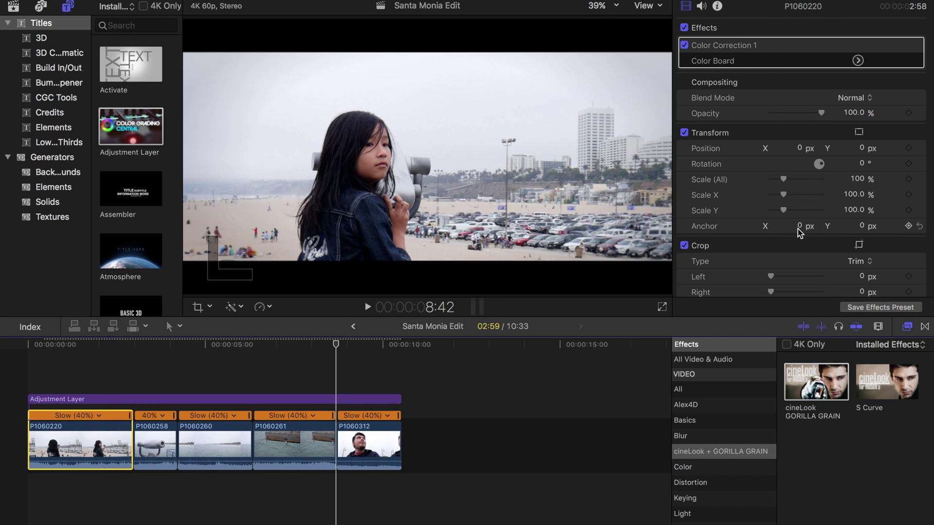
# - Set P1060220's Transform Position Y to 134 px and shift P1060258 to 125 px
pyautogui.click(71, 344)
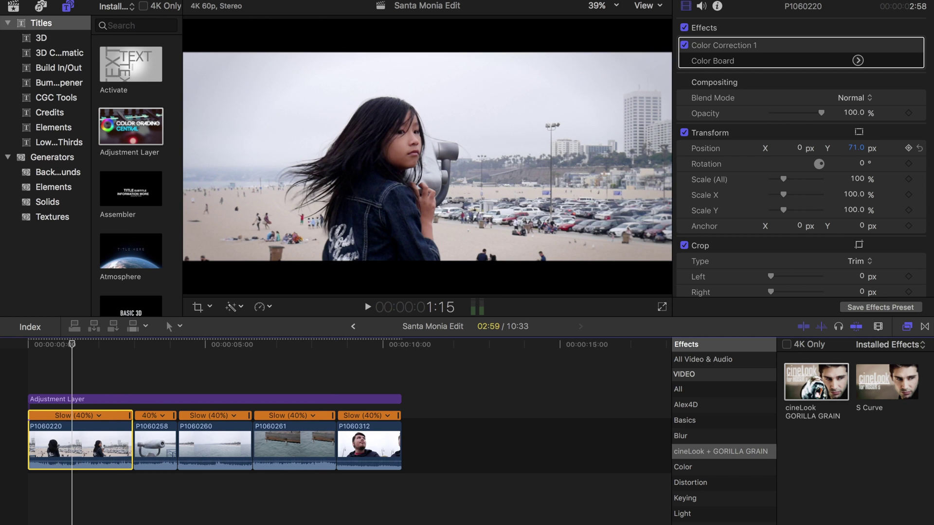
pyautogui.moveTo(856, 148)
pyautogui.mouseDown()
pyautogui.moveTo(861, 141)
pyautogui.moveTo(861, 150)
pyautogui.mouseUp()
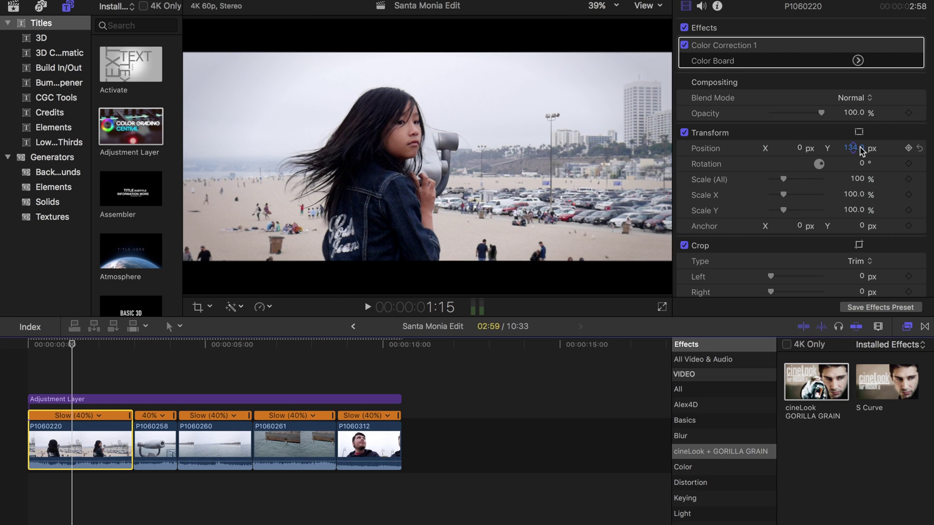
pyautogui.moveTo(861, 151); pyautogui.dragTo(861, 150)
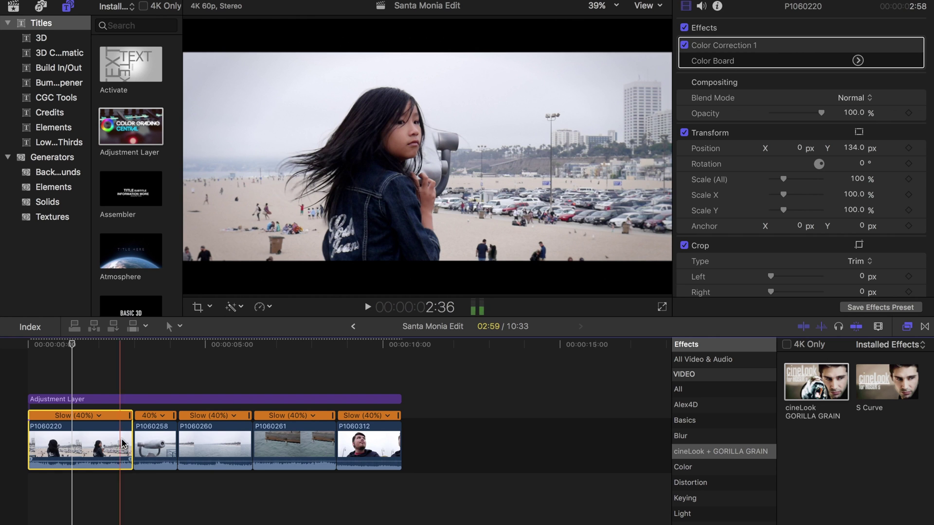
pyautogui.click(157, 440)
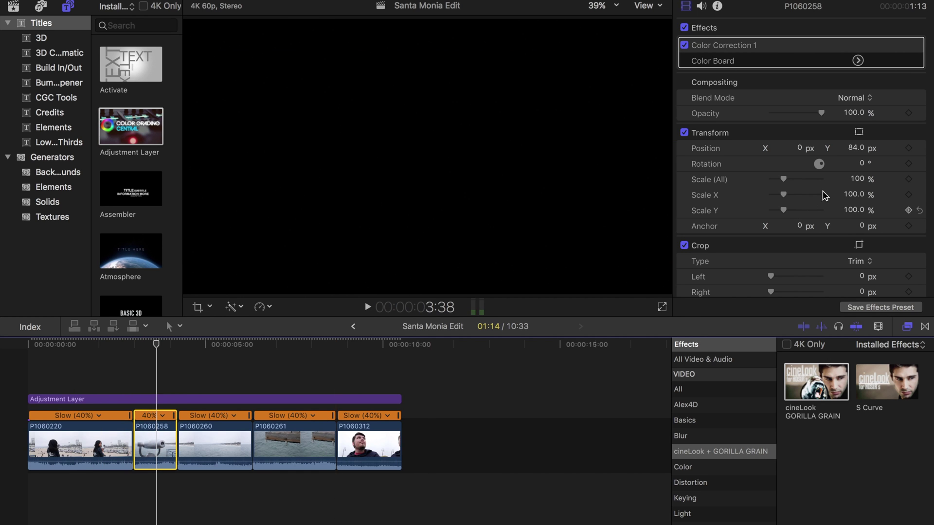
pyautogui.moveTo(856, 148); pyautogui.dragTo(855, 147)
# - Set P1060312's Position Y to -106 px, then reselect the adjustment layer
pyautogui.click(222, 431)
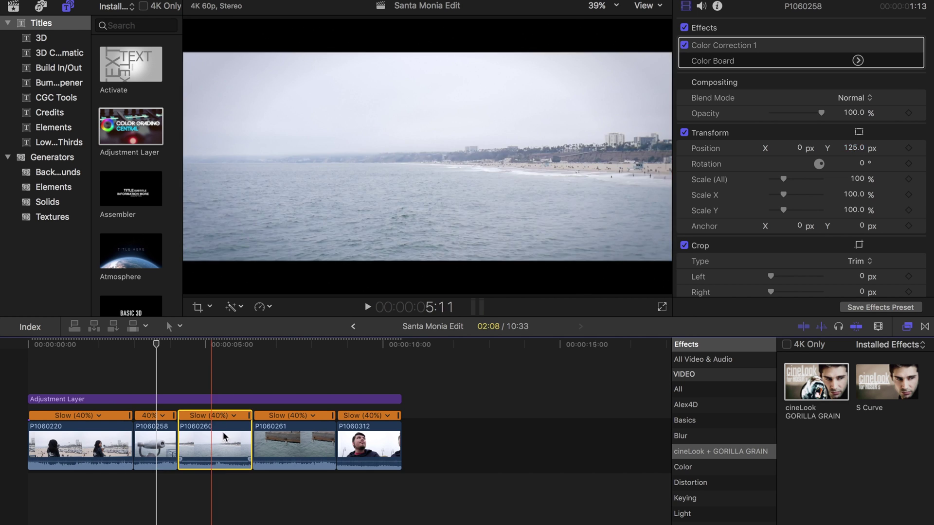
pyautogui.click(294, 441)
pyautogui.click(364, 443)
pyautogui.moveTo(855, 147); pyautogui.dragTo(854, 147)
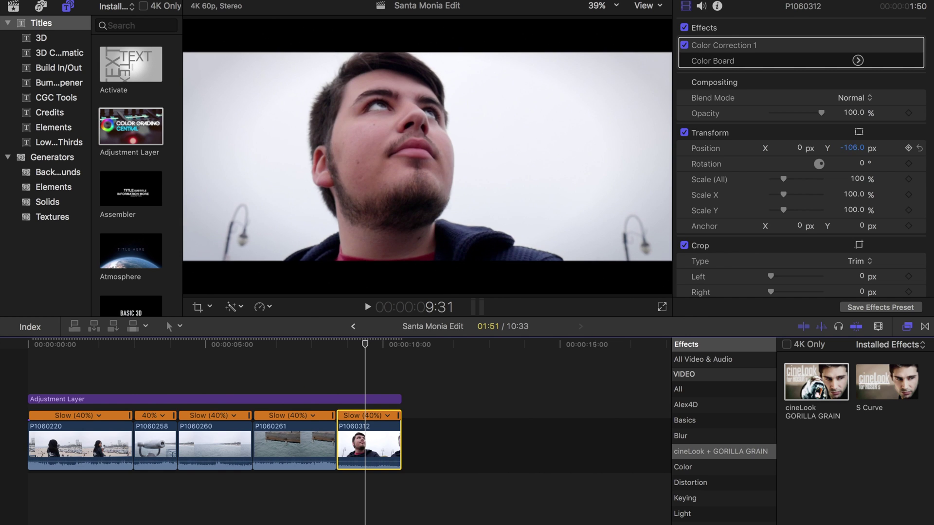
pyautogui.click(29, 399)
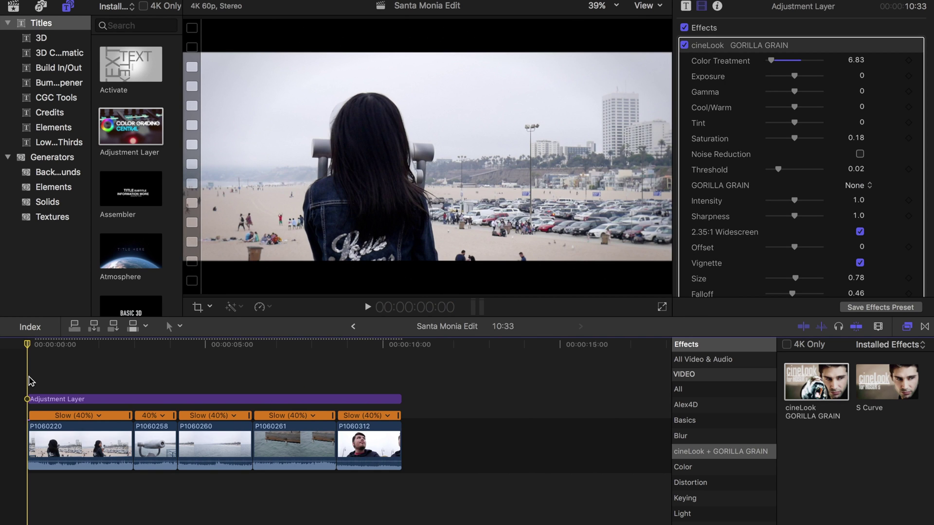
# - Apply the mLut effect to the adjustment layer
pyautogui.scroll(-3, 684, 499)
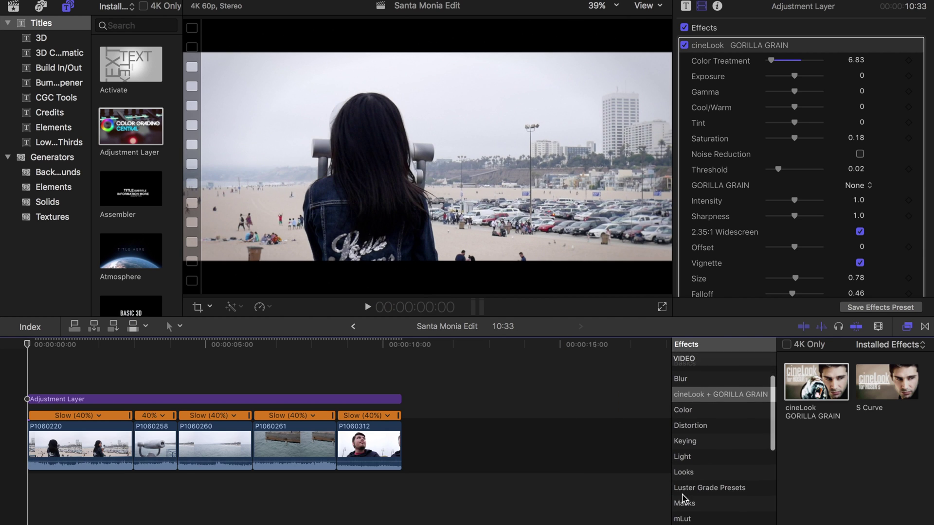
pyautogui.click(682, 518)
pyautogui.moveTo(812, 385); pyautogui.dragTo(268, 400)
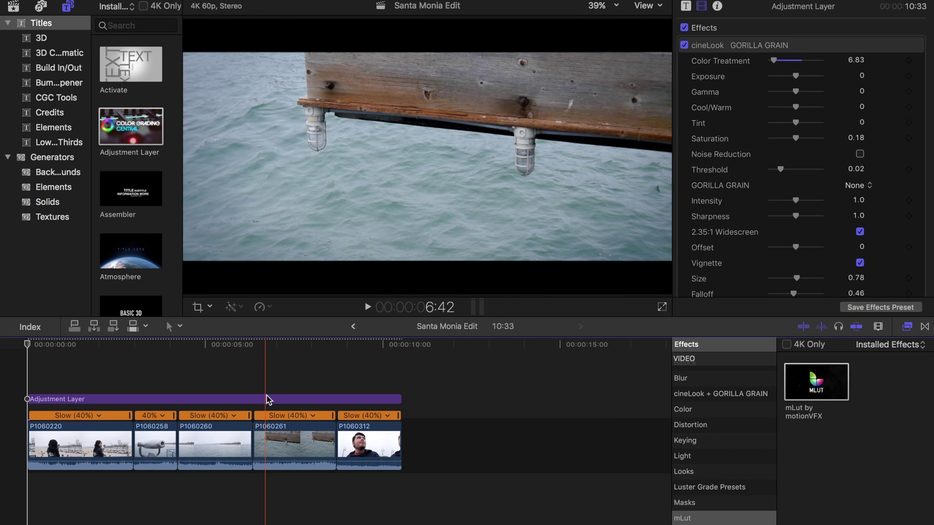
# - Load the Startling LUT from the mLut Library after previewing Cold War
pyautogui.click(823, 155)
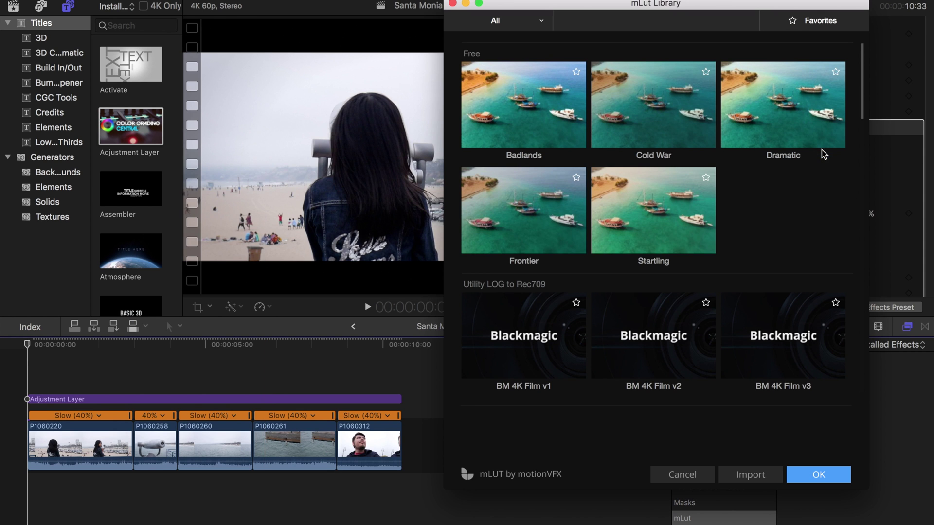
pyautogui.moveTo(569, 5); pyautogui.dragTo(582, 189)
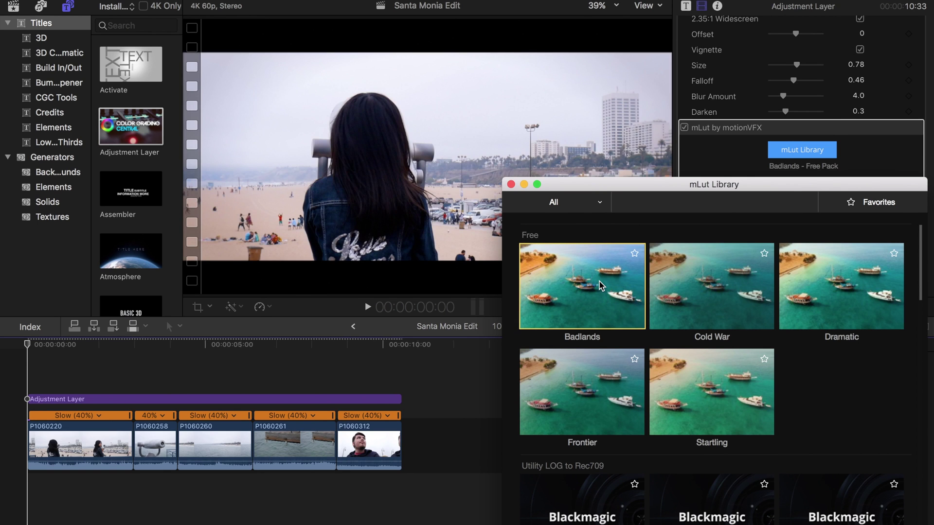
pyautogui.click(700, 292)
pyautogui.click(705, 457)
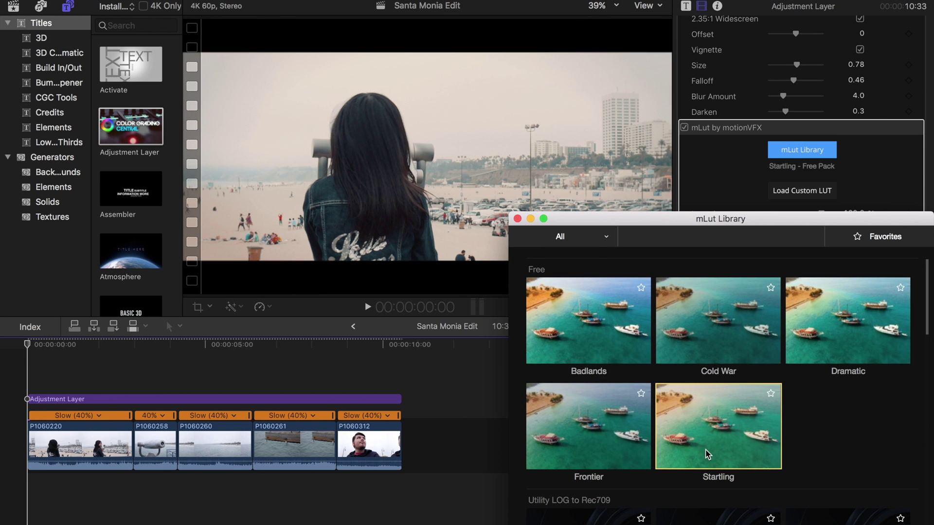
pyautogui.moveTo(571, 219); pyautogui.dragTo(510, 38)
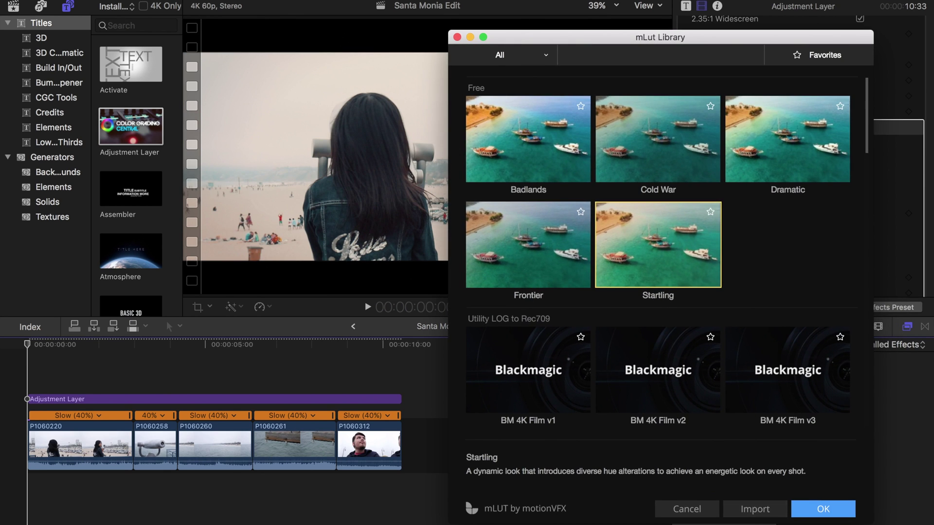
pyautogui.click(822, 507)
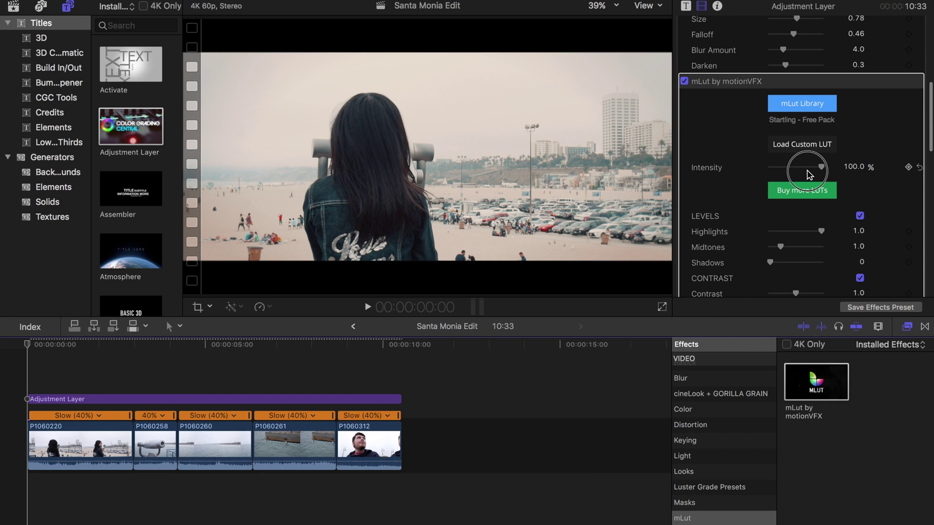